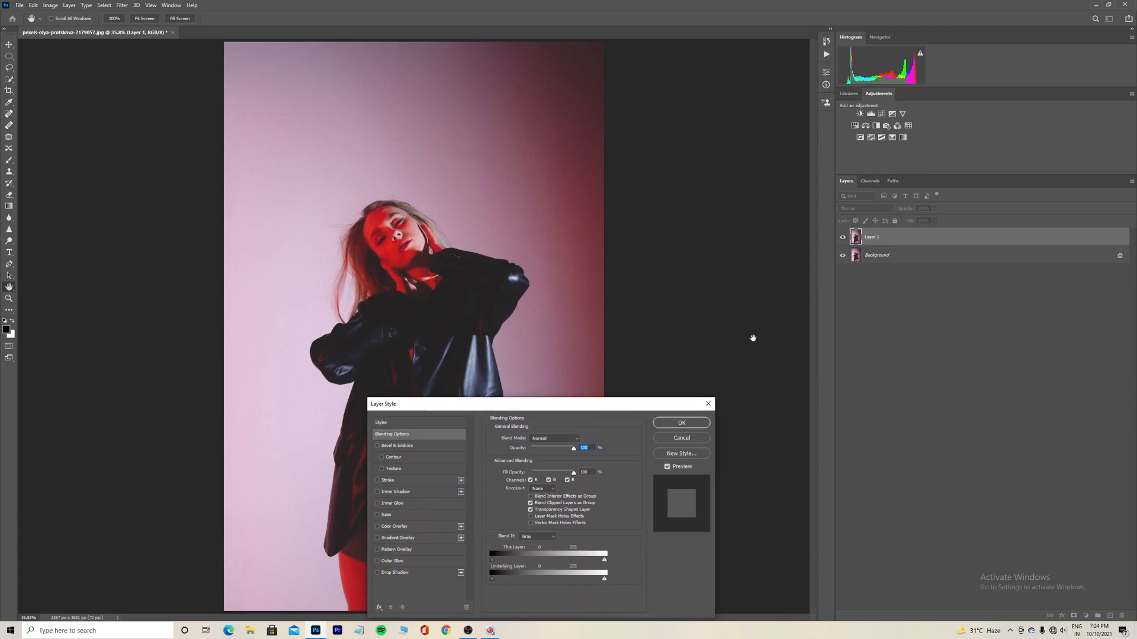
Exclude the red channel from Layer 1 in its blending options and shift the layer diagonally up and to the right
drag(600, 403, 836, 281)
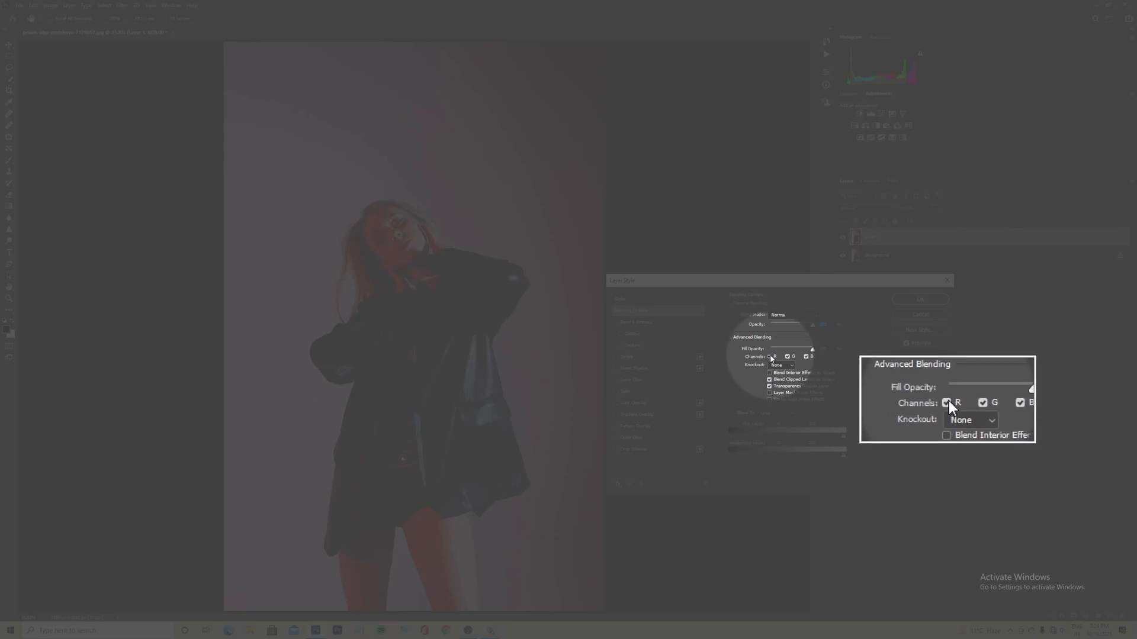
click(911, 302)
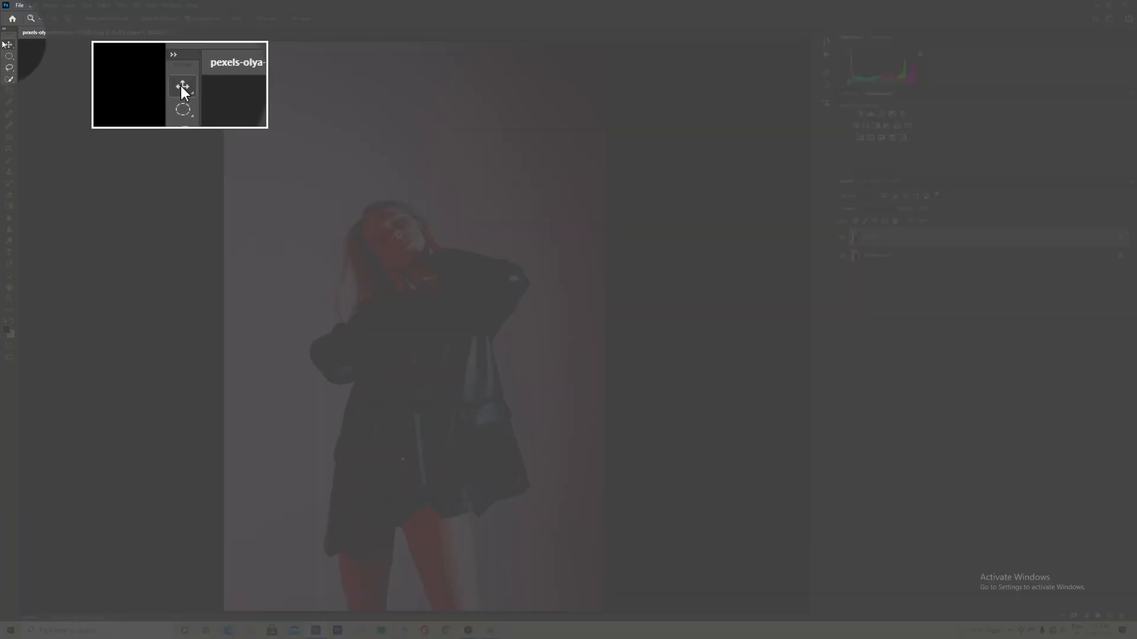
click(9, 47)
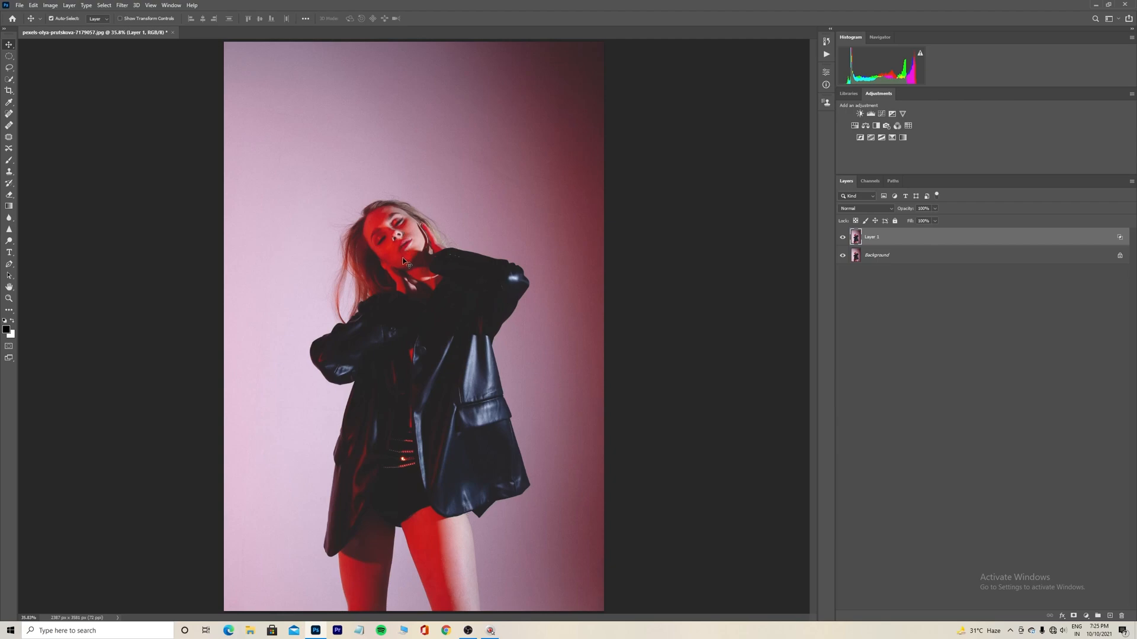
drag(406, 266, 435, 240)
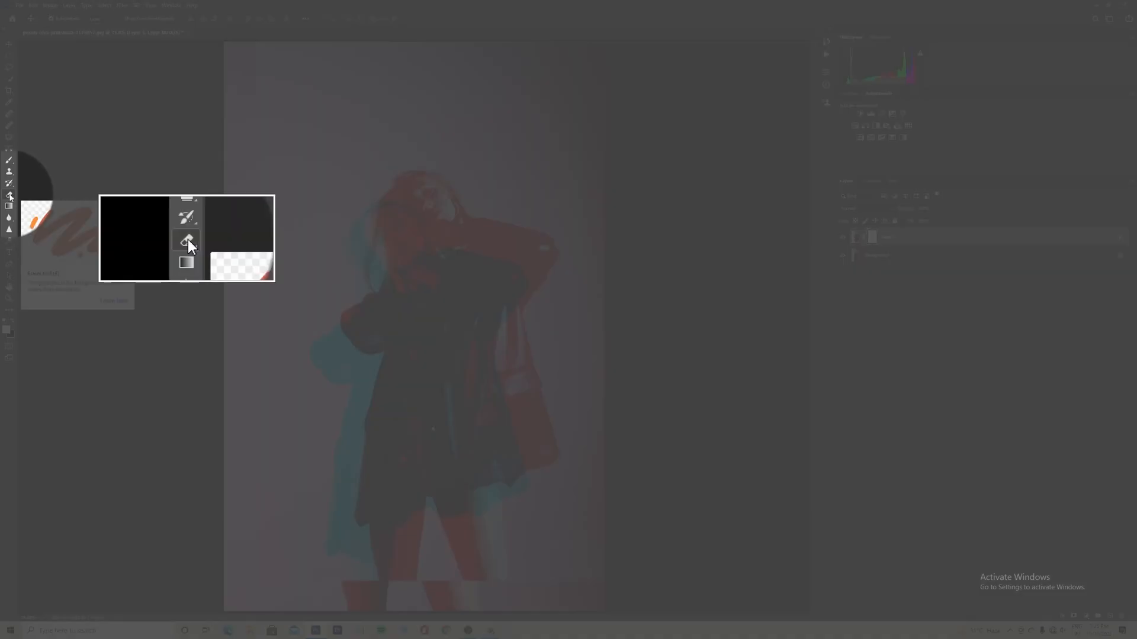
Mask out Layer 1 over the woman's original face, jacket and legs with the Eraser tool at 80% flow
click(8, 195)
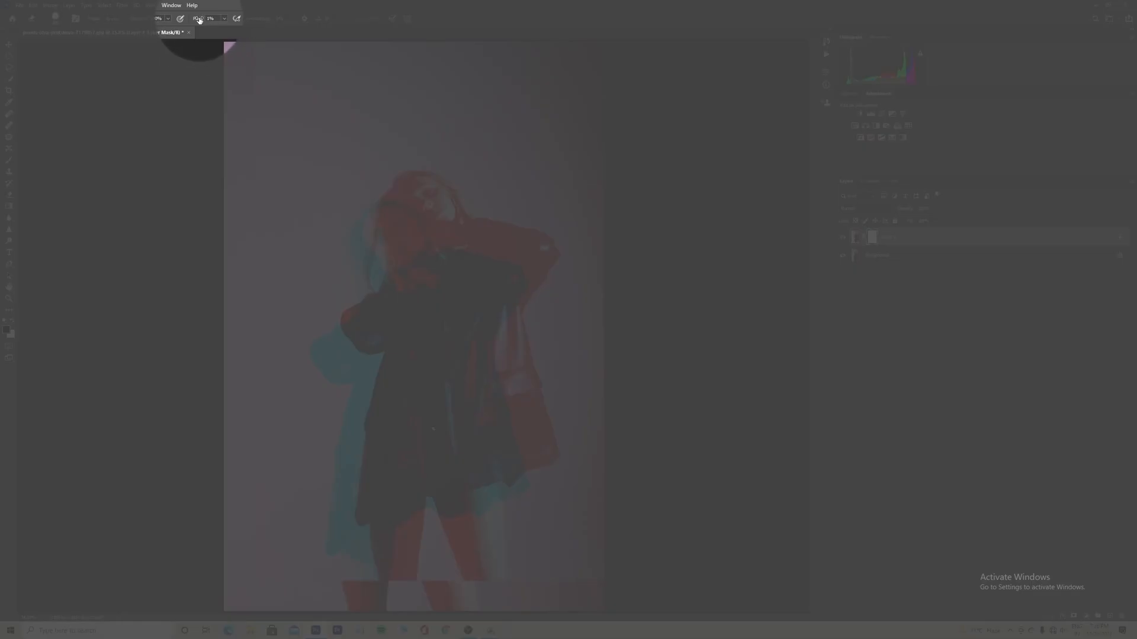
mouse_move(202, 21)
mouse_down()
mouse_move(213, 21)
mouse_move(199, 25)
mouse_up()
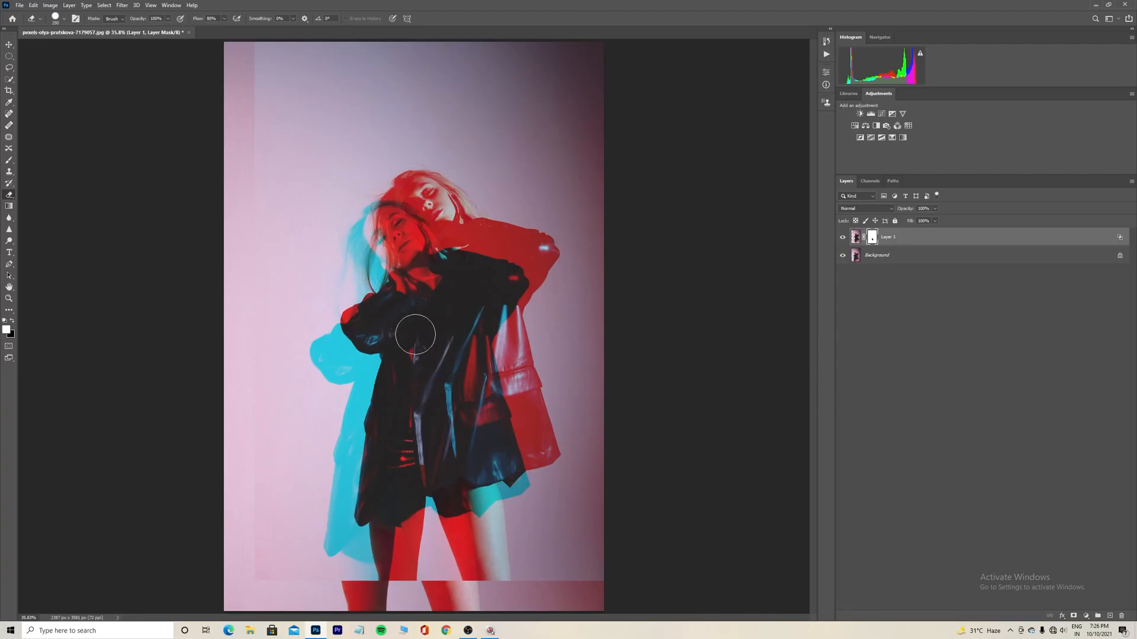
mouse_move(409, 268)
mouse_down()
mouse_move(376, 221)
mouse_move(368, 227)
mouse_move(396, 225)
mouse_move(408, 251)
mouse_move(414, 302)
mouse_move(386, 314)
mouse_move(376, 261)
mouse_move(352, 258)
mouse_move(367, 225)
mouse_move(389, 240)
mouse_move(360, 266)
mouse_move(358, 331)
mouse_move(328, 349)
mouse_move(358, 372)
mouse_move(368, 410)
mouse_move(347, 478)
mouse_move(344, 449)
mouse_move(345, 483)
mouse_move(358, 478)
mouse_move(339, 517)
mouse_move(355, 562)
mouse_move(367, 528)
mouse_move(355, 558)
mouse_move(372, 581)
mouse_move(338, 549)
mouse_move(362, 510)
mouse_move(383, 558)
mouse_move(413, 488)
mouse_move(411, 543)
mouse_move(434, 519)
mouse_move(428, 574)
mouse_move(412, 571)
mouse_move(422, 513)
mouse_move(453, 583)
mouse_up()
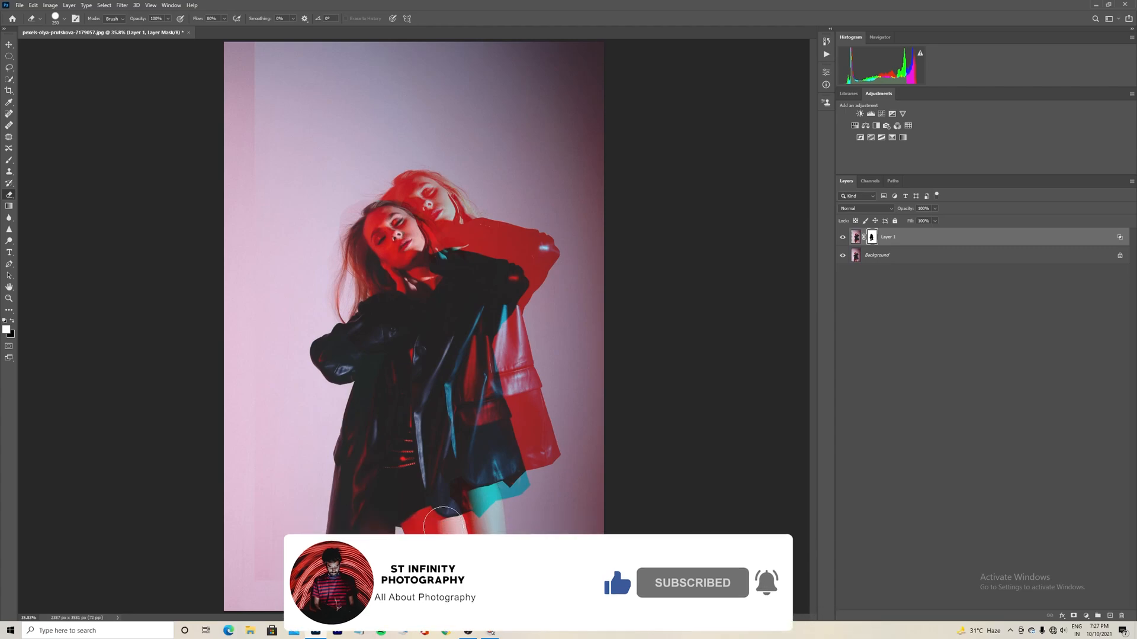
mouse_move(489, 477)
mouse_down()
mouse_move(500, 470)
mouse_move(474, 439)
mouse_move(472, 325)
mouse_move(493, 454)
mouse_move(456, 492)
mouse_move(493, 480)
mouse_move(472, 460)
mouse_up()
mouse_move(397, 303)
mouse_down()
mouse_move(431, 264)
mouse_move(418, 267)
mouse_move(504, 282)
mouse_move(480, 294)
mouse_move(465, 343)
mouse_move(457, 275)
mouse_move(411, 265)
mouse_move(410, 238)
mouse_move(424, 263)
mouse_move(413, 241)
mouse_move(417, 251)
mouse_move(395, 221)
mouse_move(379, 222)
mouse_move(416, 258)
mouse_move(486, 280)
mouse_move(474, 333)
mouse_move(468, 322)
mouse_move(451, 343)
mouse_move(475, 346)
mouse_move(473, 352)
mouse_up()
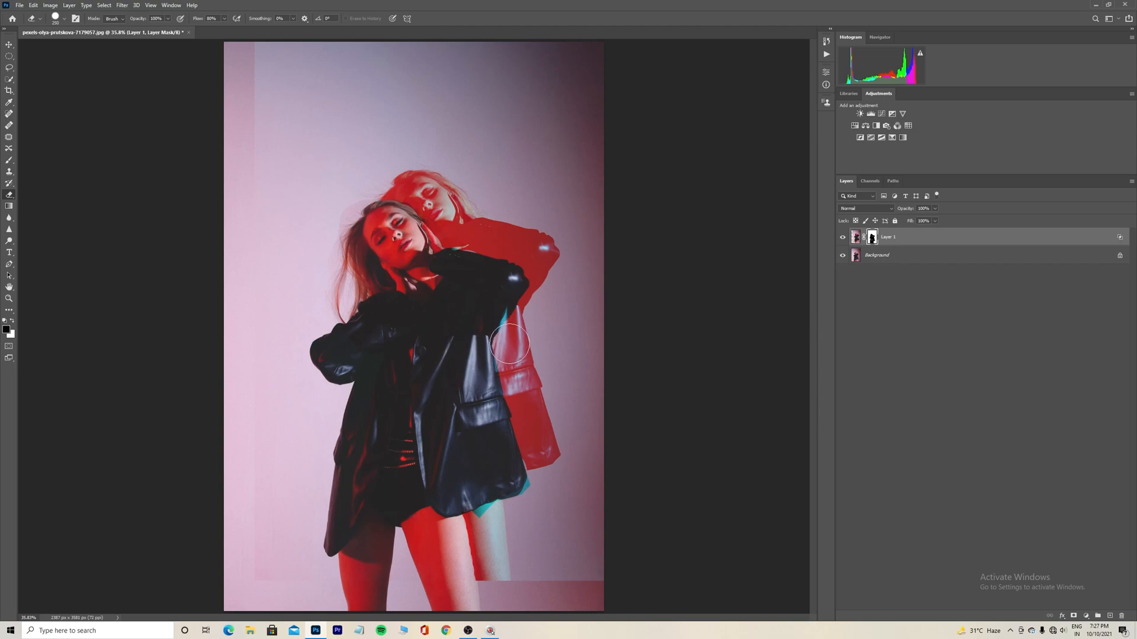
Reduce the Eraser flow to 8%, enlarge its brush to 500 and softly fade the offset copy around the jacket hem and legs
key(x)
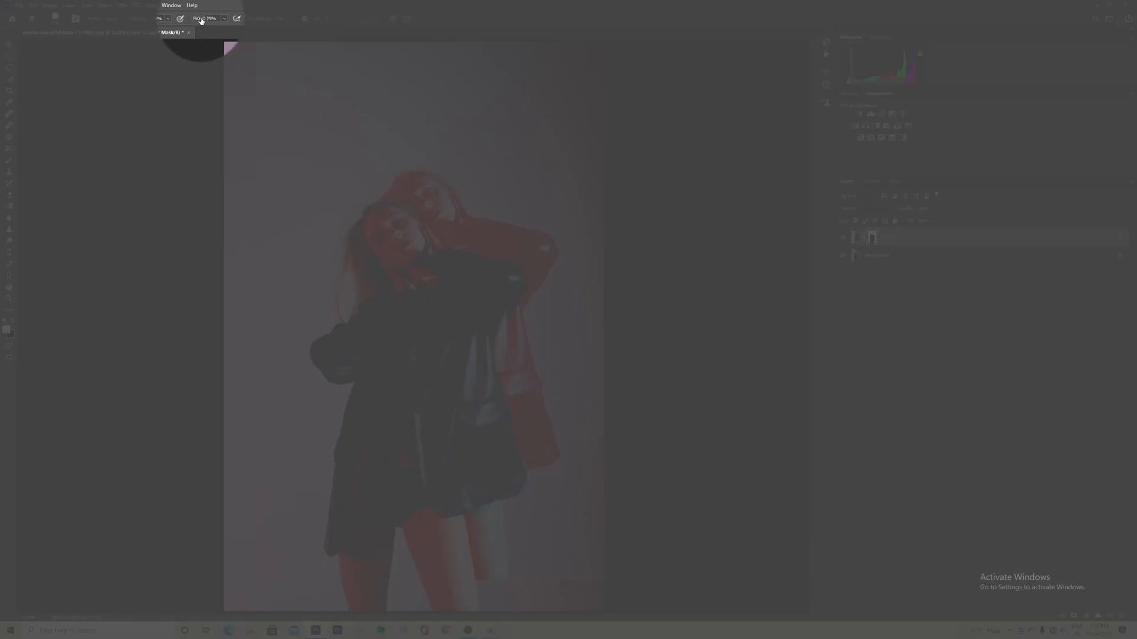
drag(200, 21, 184, 21)
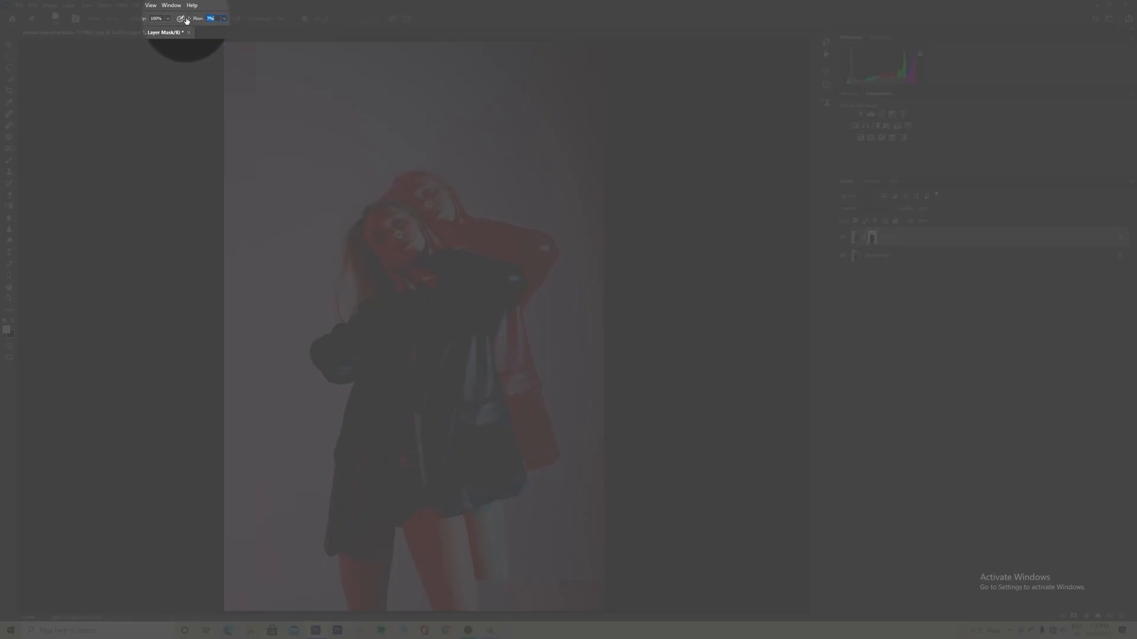
click(207, 21)
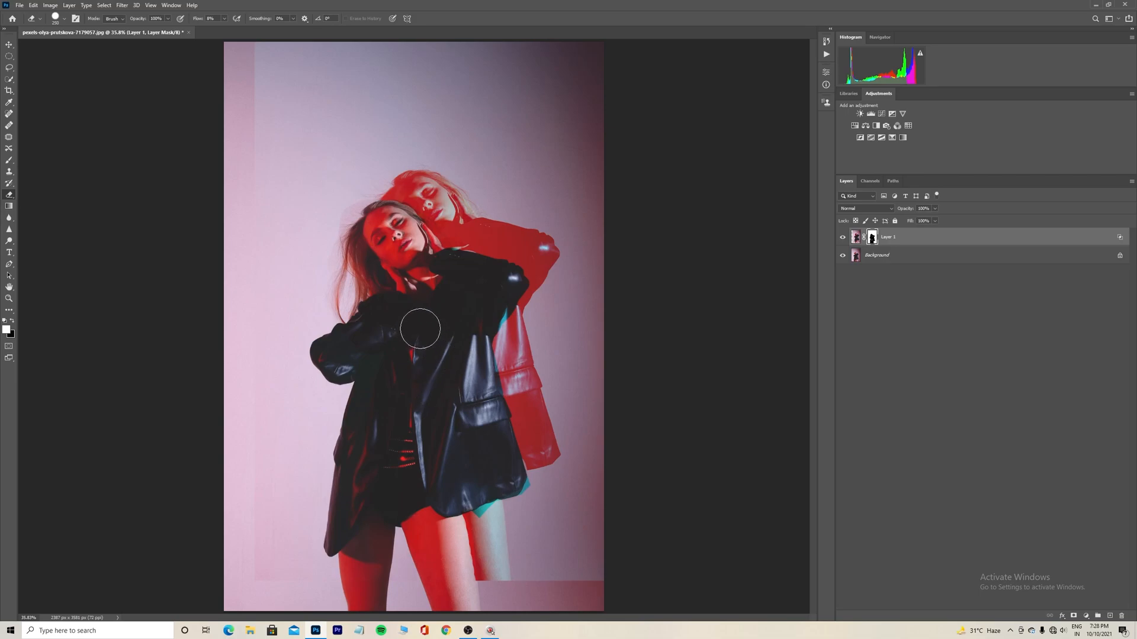
key(bracketright)
key(bracketright)
key(bracketright)
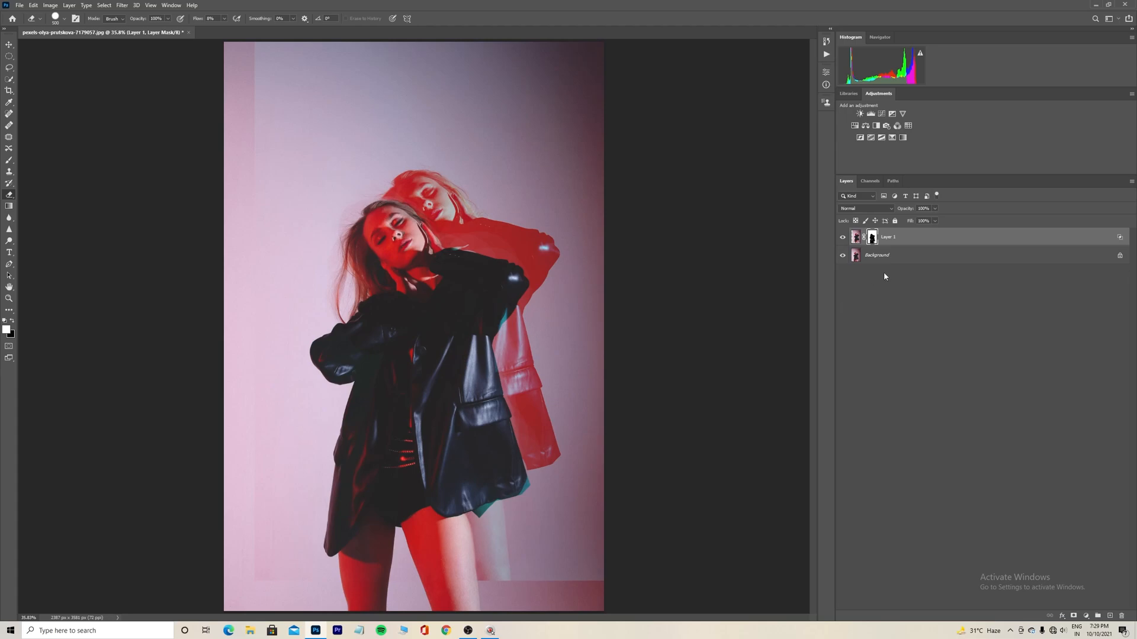
Split Layer 1's Blend If white slider for This Layer to about 59 / 135 in the blending options
right_click(893, 237)
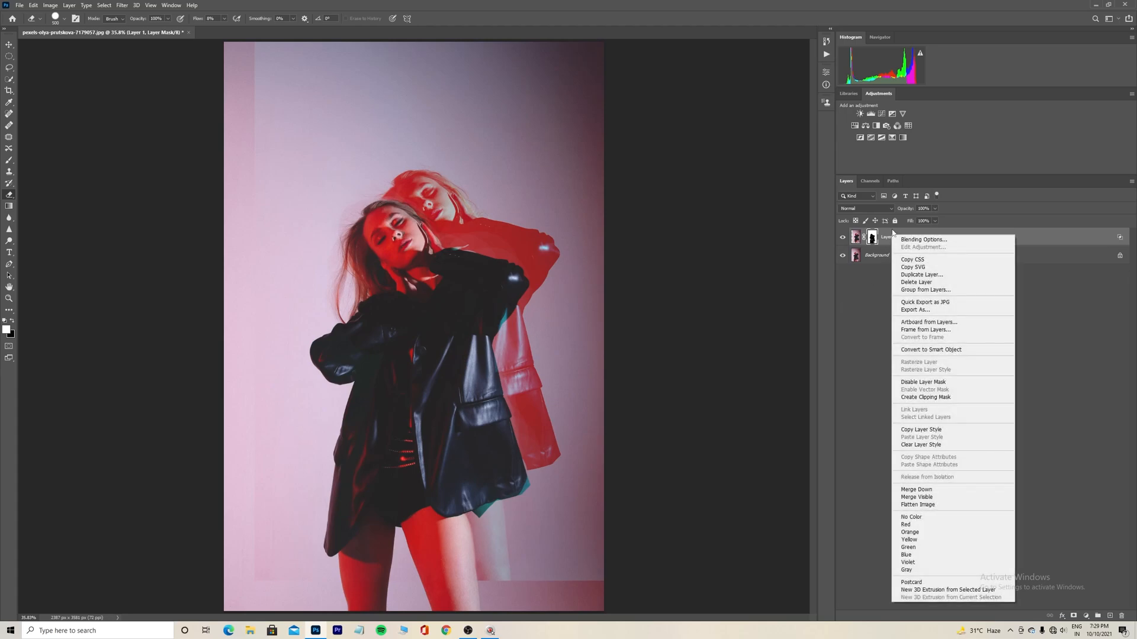
click(917, 239)
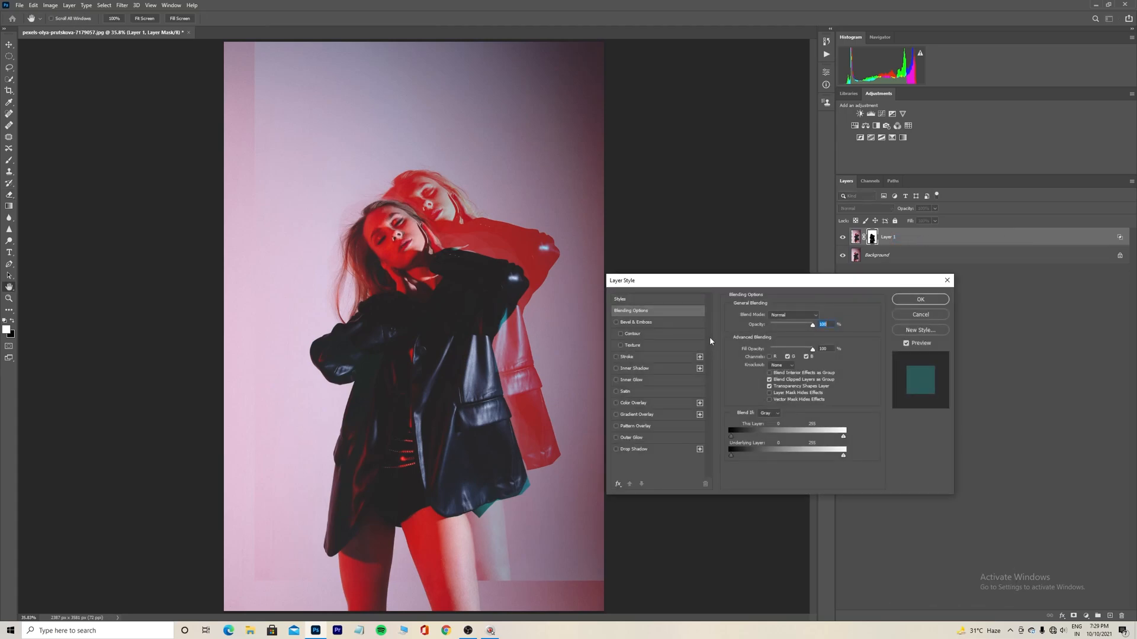
drag(781, 280, 773, 264)
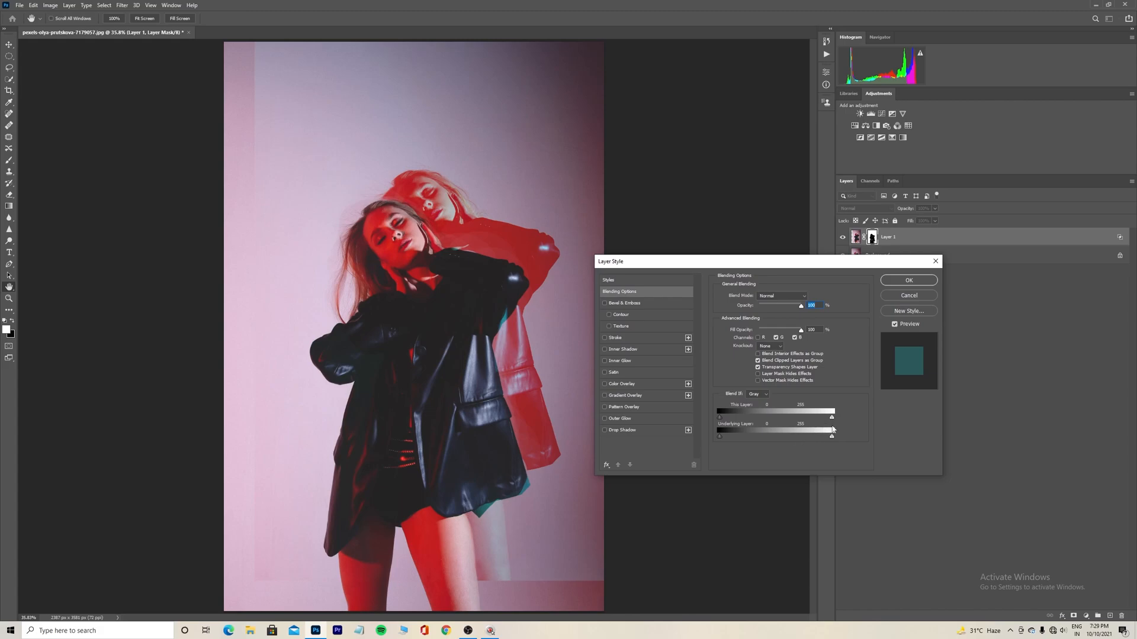
drag(832, 419, 772, 438)
key(alt)
mouse_move(773, 438)
mouse_down()
mouse_move(783, 421)
mouse_move(744, 418)
mouse_move(823, 421)
mouse_move(734, 418)
mouse_move(832, 438)
mouse_move(752, 419)
mouse_move(824, 419)
mouse_move(738, 420)
mouse_move(778, 418)
mouse_up()
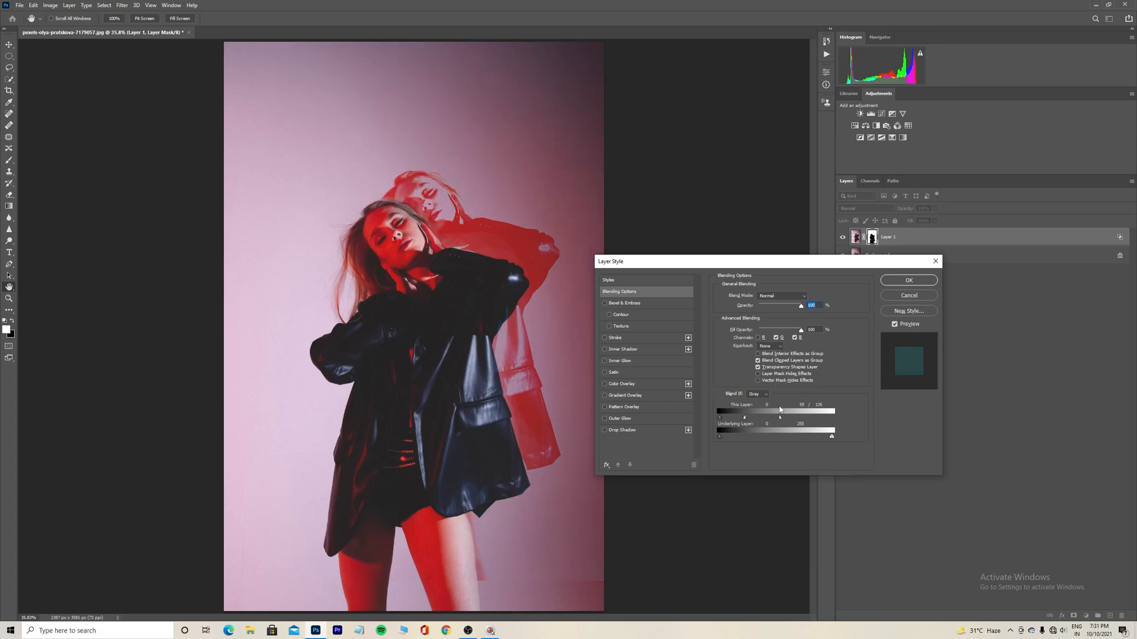
click(909, 280)
Readjust Layer 1's Blend If white slider for This Layer to about 80 / 208 and return to the Eraser tool
key(e)
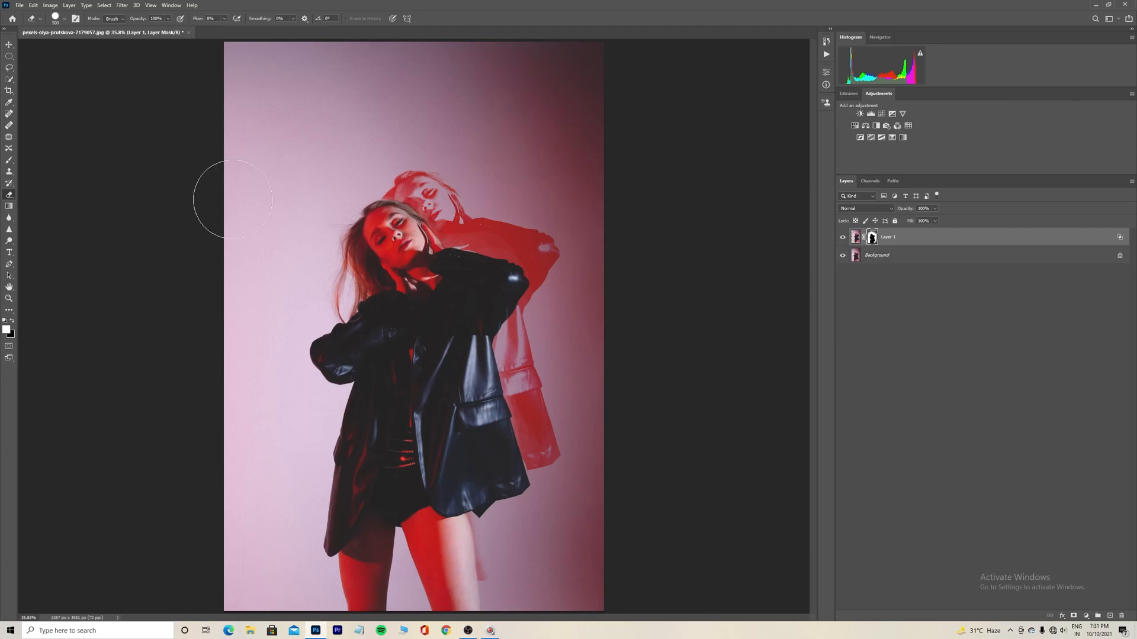
key(ctrl+2)
double_click(1028, 242)
drag(777, 422, 754, 421)
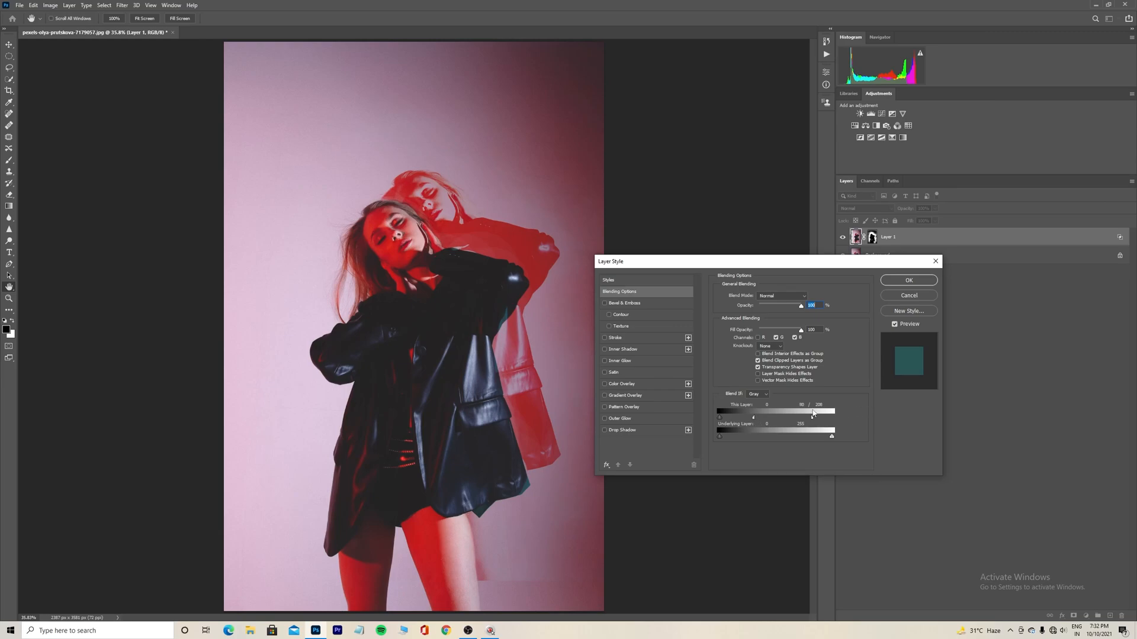
key(Return)
key(e)
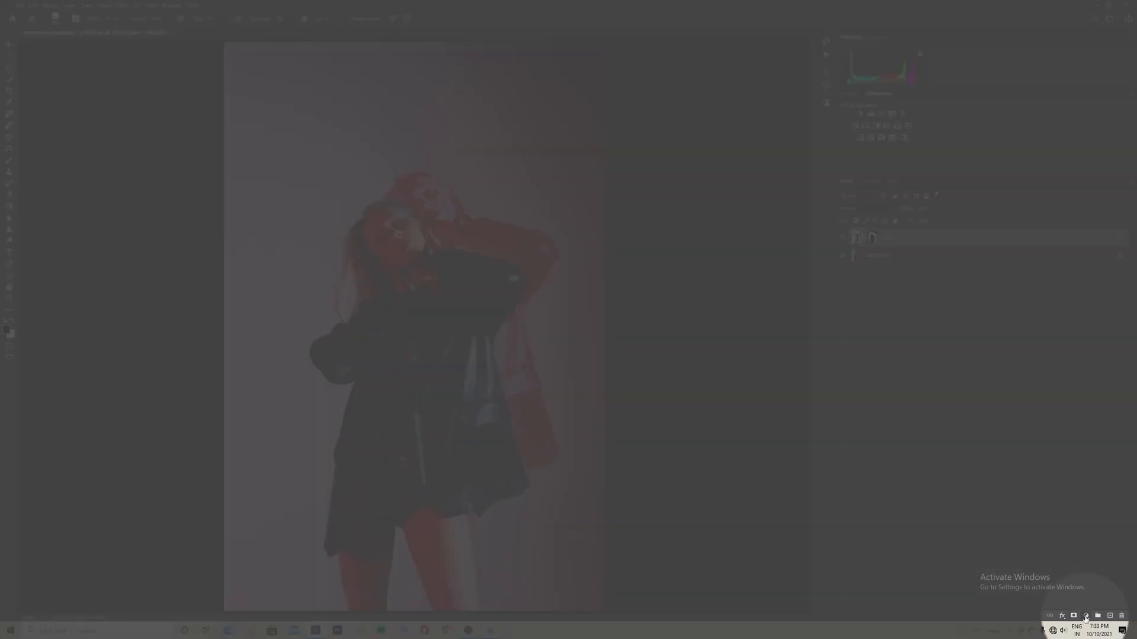
Add a Curves adjustment layer above Layer 1 and enlarge its curve graph for editing
click(1086, 617)
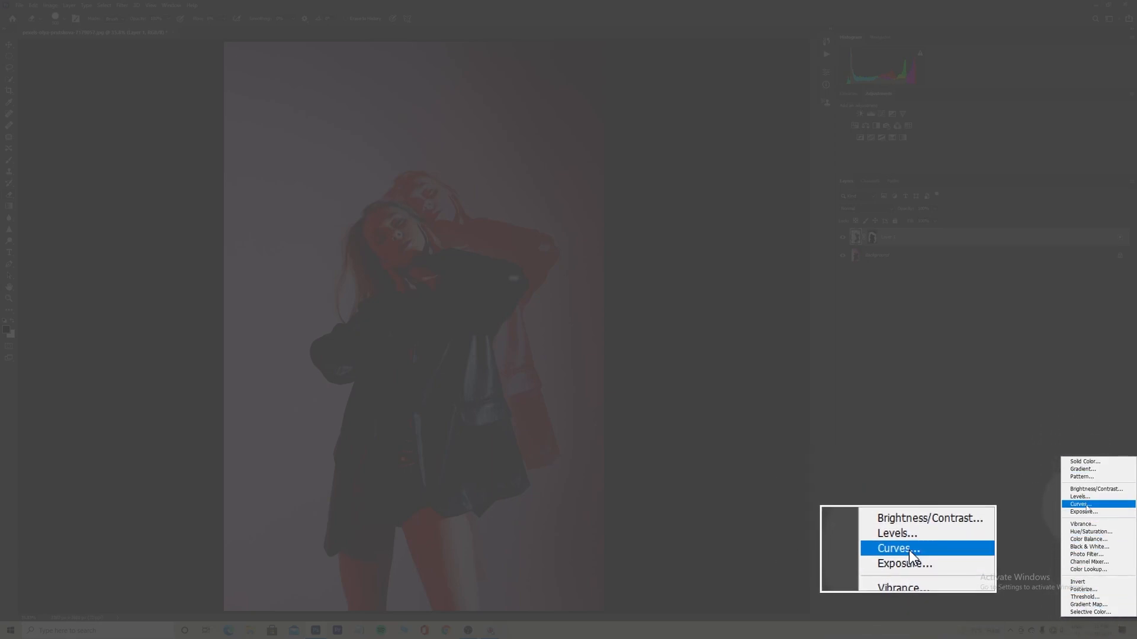
click(1084, 505)
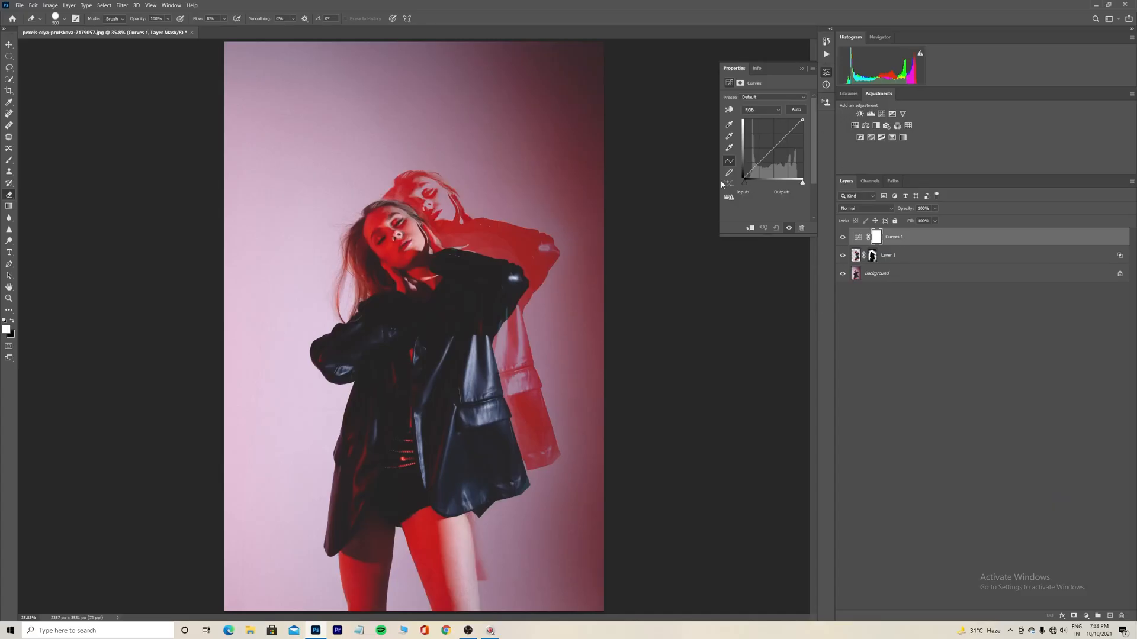
drag(719, 181, 647, 180)
drag(698, 237, 709, 315)
drag(734, 70, 733, 198)
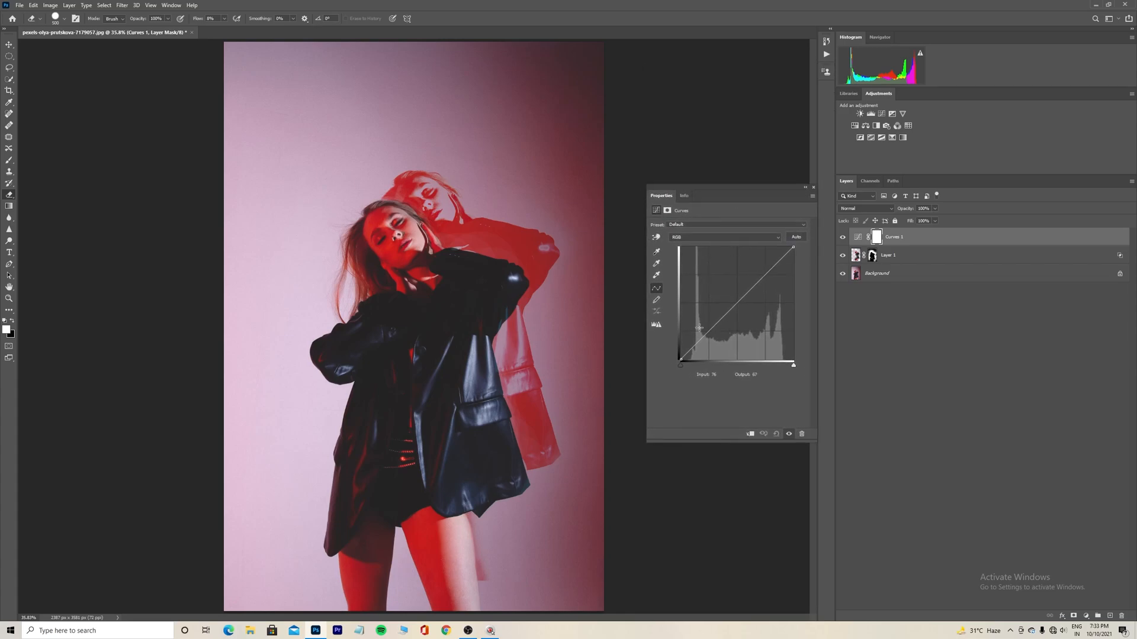
Shape the RGB curve into a gentle S by lowering the shadows and raising the highlights to about 204, with a slight midtone lift
mouse_move(679, 368)
mouse_down()
mouse_move(712, 366)
mouse_move(681, 359)
mouse_move(678, 346)
mouse_move(670, 362)
mouse_up()
click(766, 274)
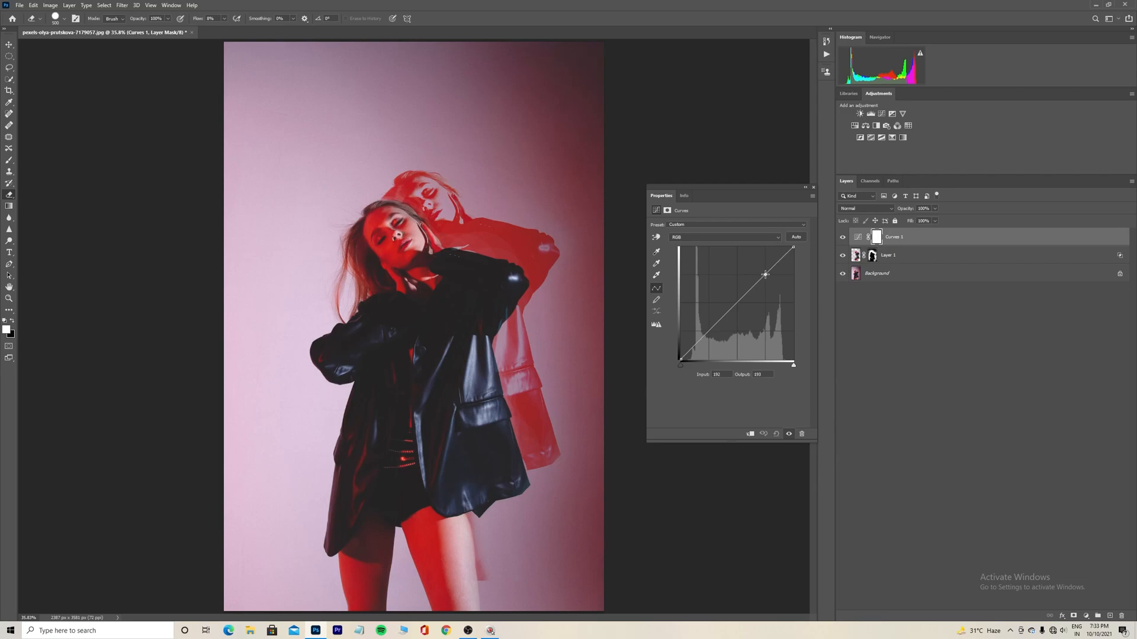
click(709, 332)
drag(708, 332, 708, 337)
drag(763, 274, 765, 270)
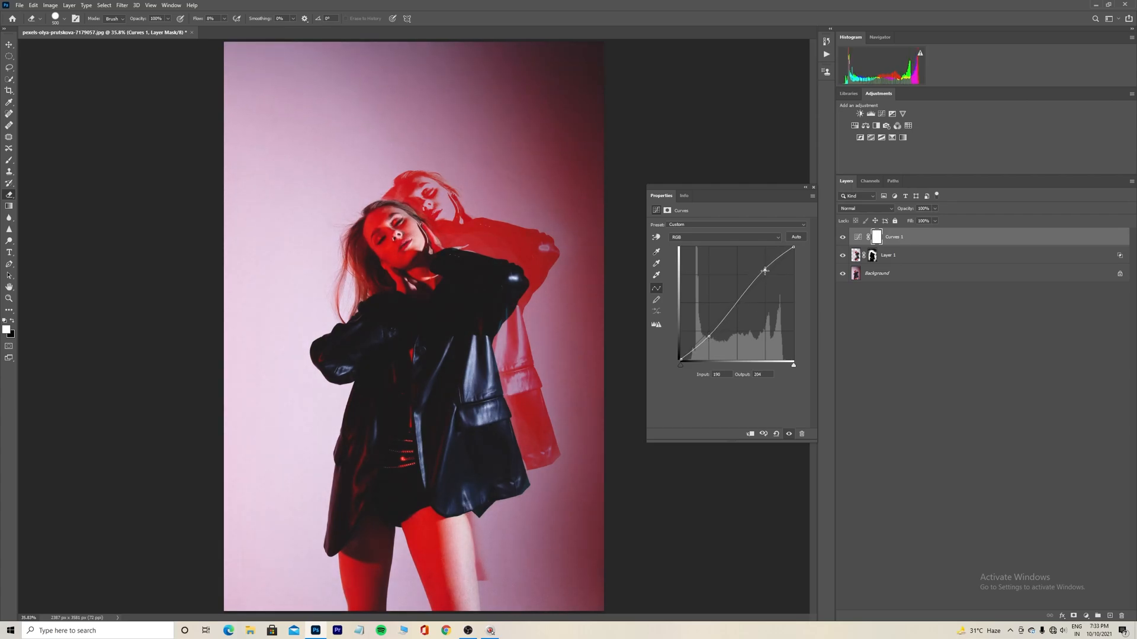
drag(736, 305, 737, 301)
Adjust the Red channel curve by moving its black point inward and slightly lowering the shadow and highlight points
click(720, 237)
click(720, 246)
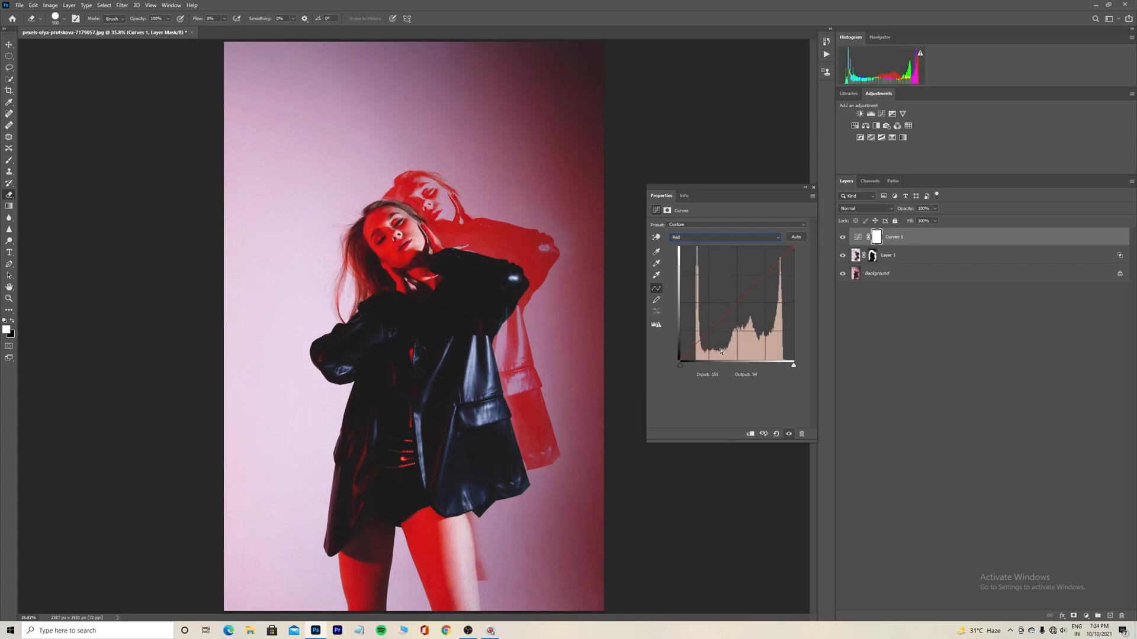
mouse_move(679, 372)
mouse_down()
mouse_move(724, 376)
mouse_move(686, 376)
mouse_up()
drag(785, 248, 805, 243)
drag(708, 332, 708, 334)
drag(766, 276, 767, 279)
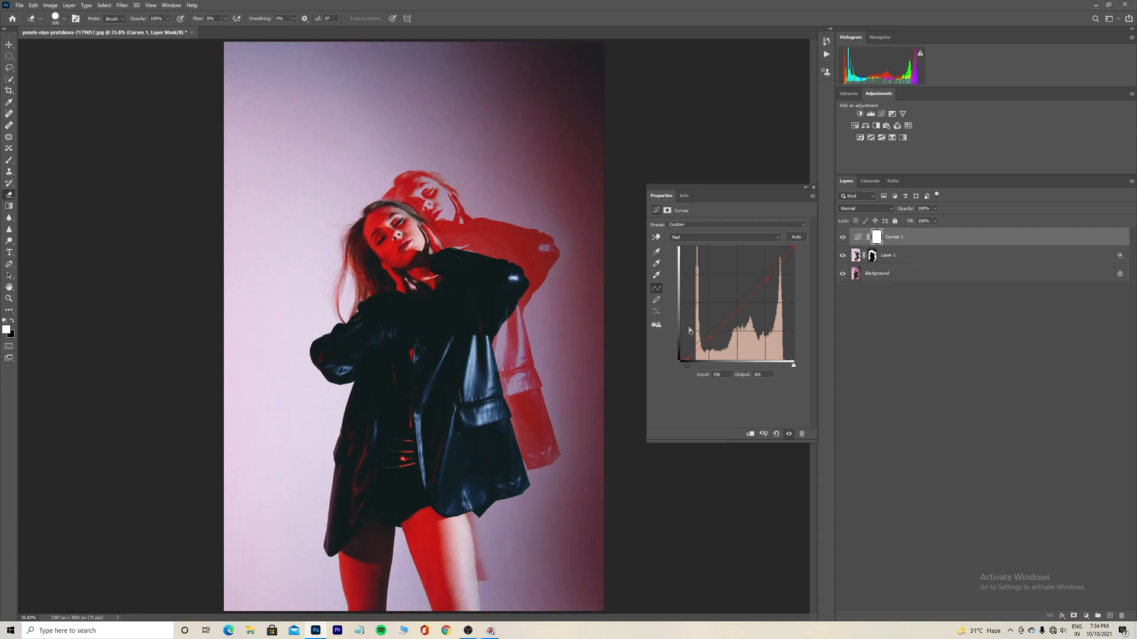
Warm the Blue channel curve by lowering its white point and highlights and moving the black point inward, and switch to the Move tool
click(727, 236)
click(725, 268)
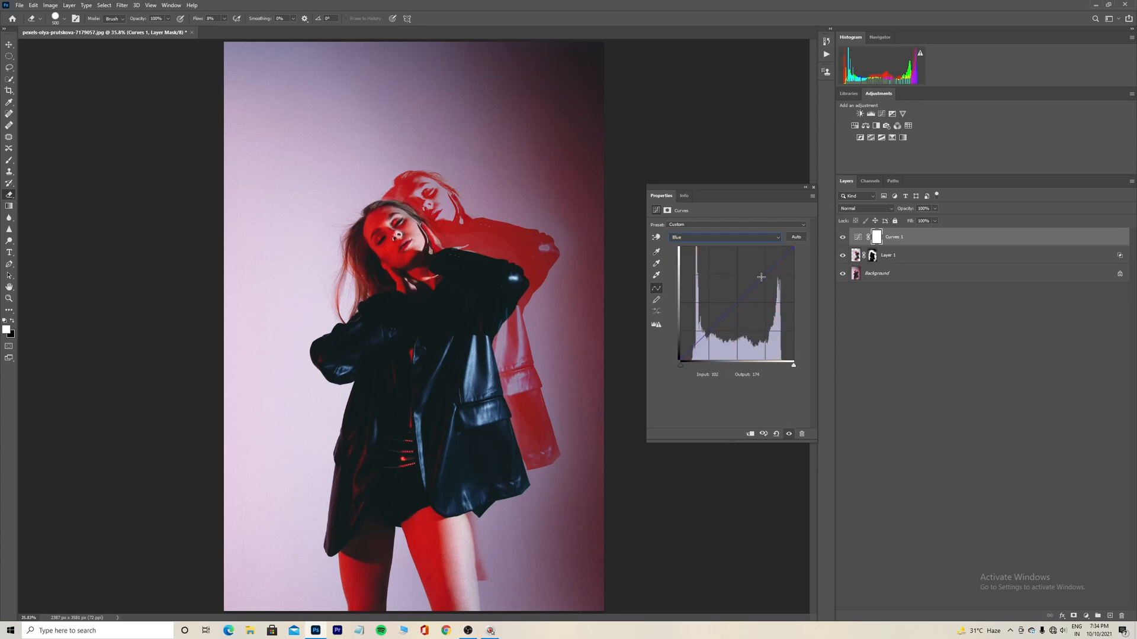
drag(793, 248, 818, 259)
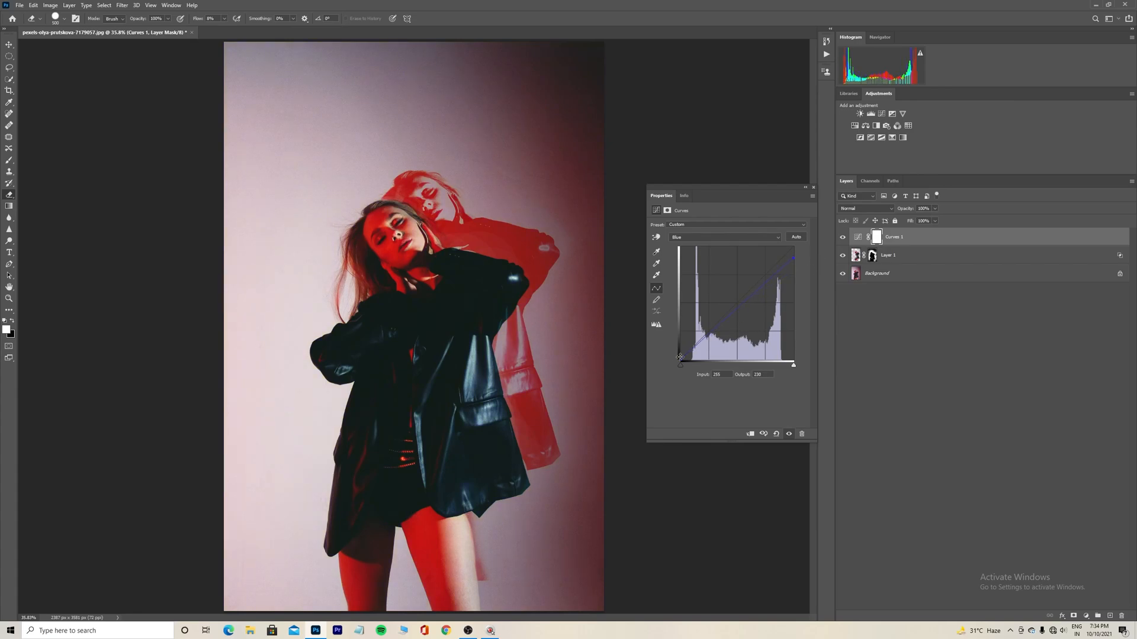
drag(680, 365, 686, 367)
drag(765, 274, 768, 285)
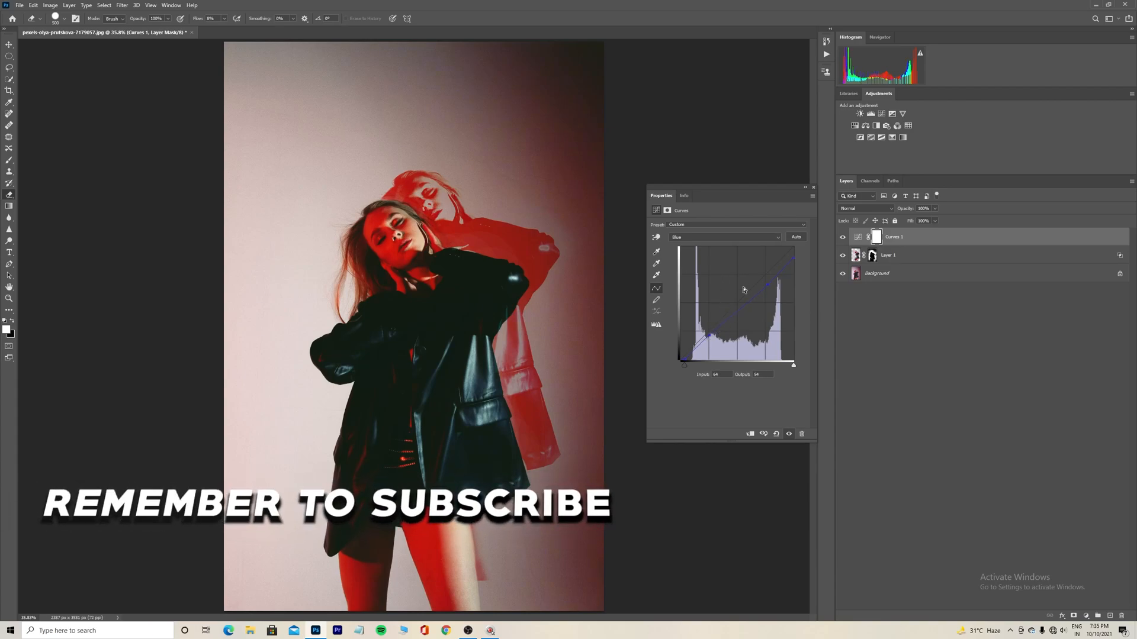
click(804, 188)
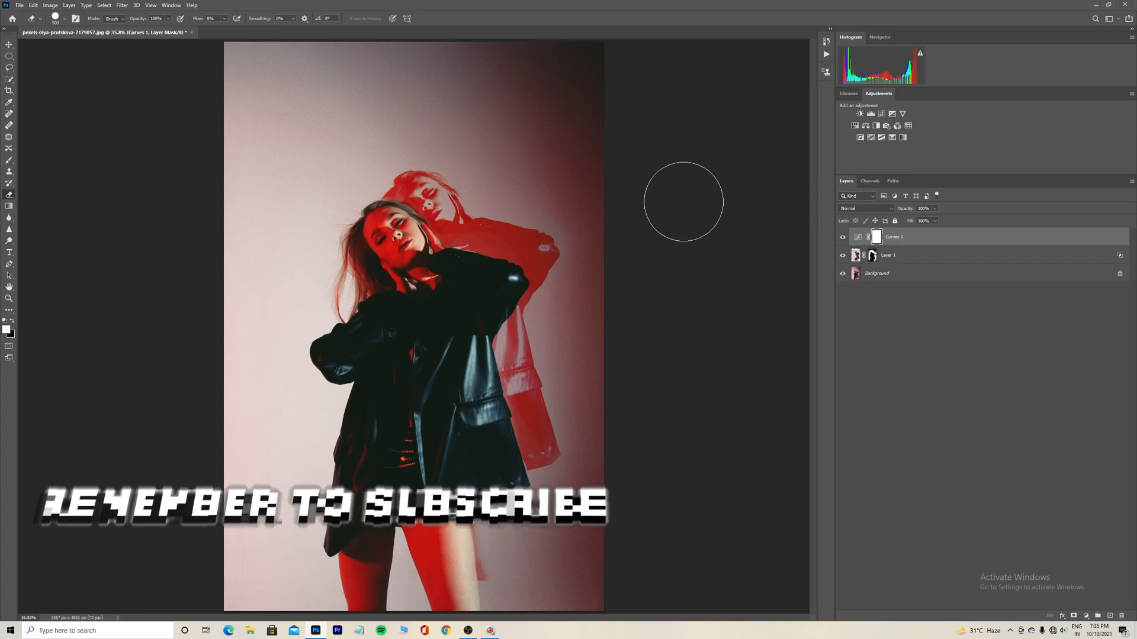
key(v)
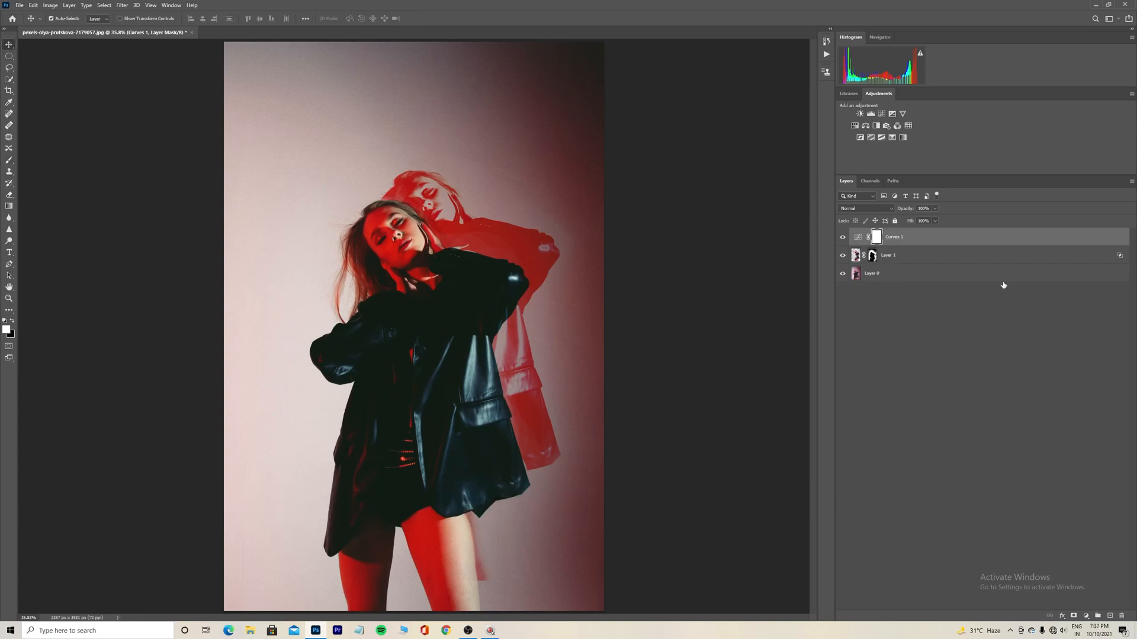